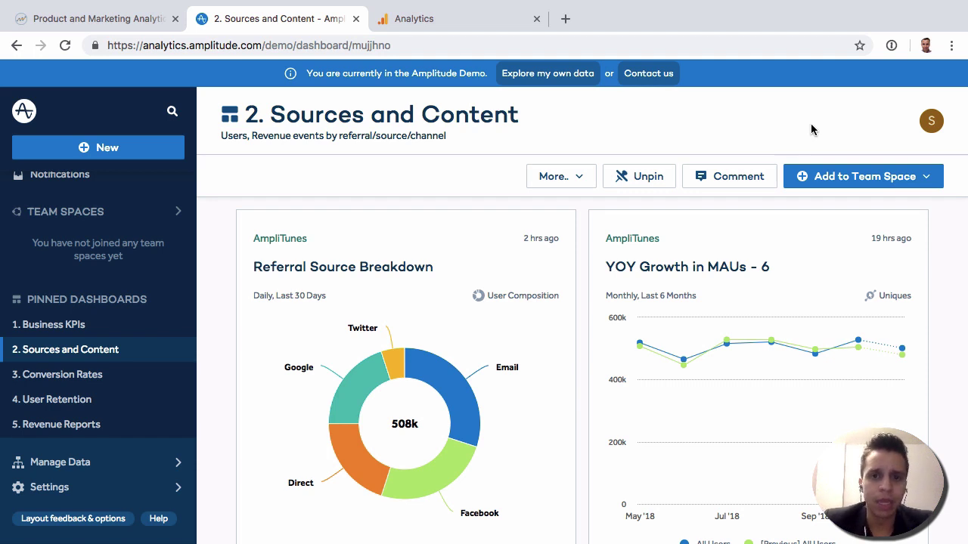
# Step: Switch to Google Analytics and open the Channels report for all acquisition traffic
pyautogui.click(474, 27)
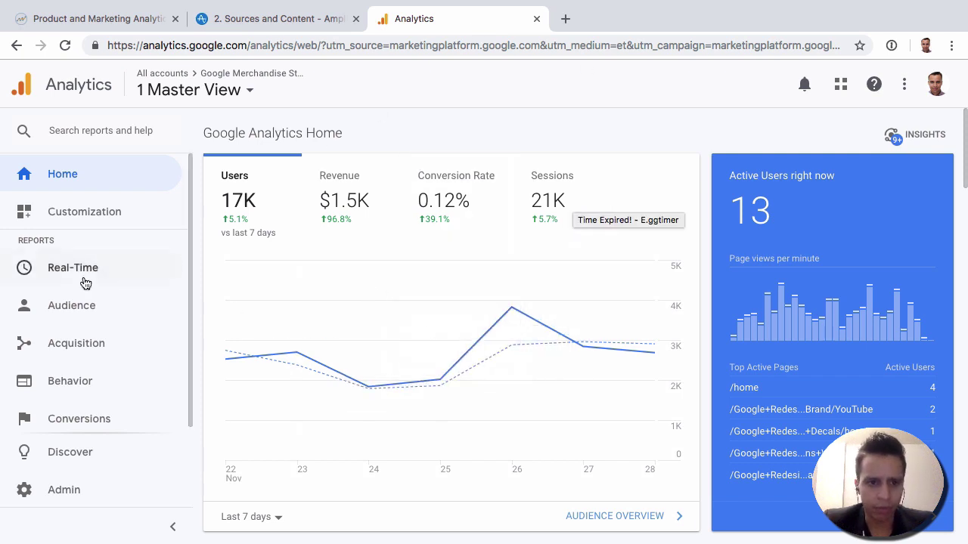
pyautogui.click(97, 342)
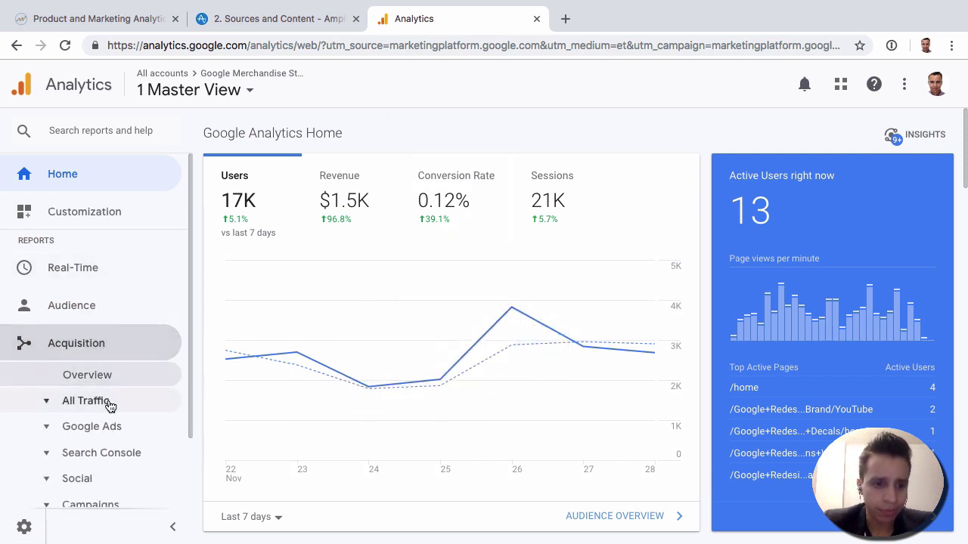
pyautogui.click(109, 405)
pyautogui.click(112, 427)
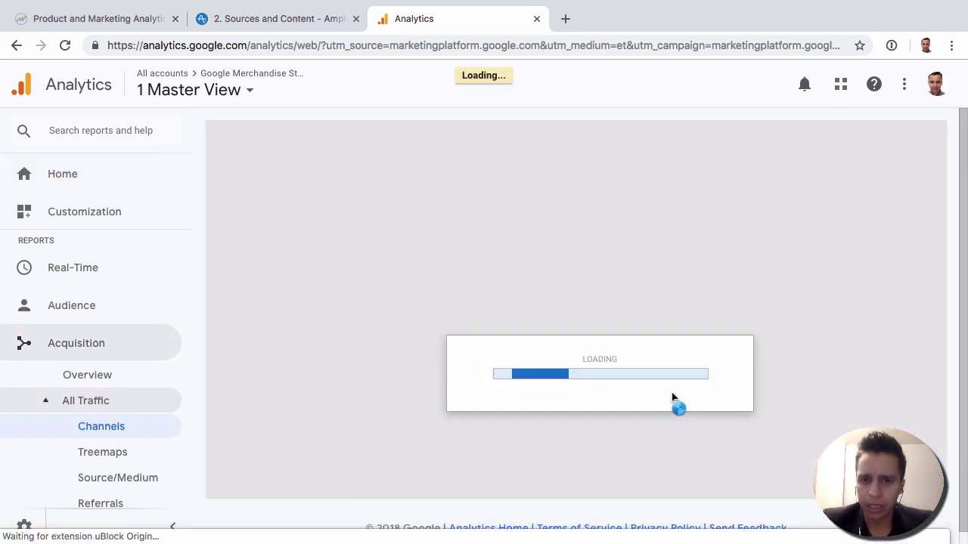
# Step: Examine the default channel grouping table and the eCommerce and goal choices available for its conversion columns
pyautogui.scroll(-3, 672, 397)
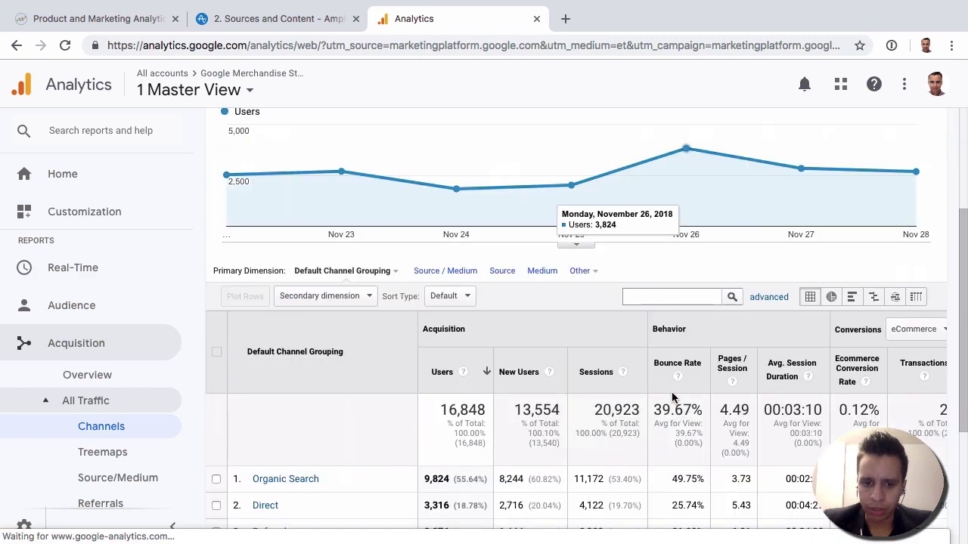
pyautogui.scroll(-3, 672, 397)
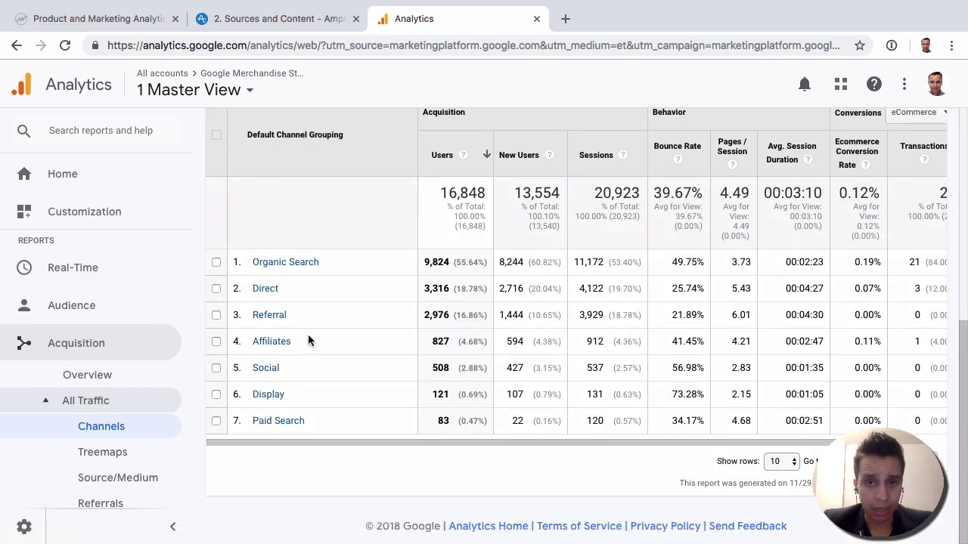
pyautogui.scroll(1, 312, 367)
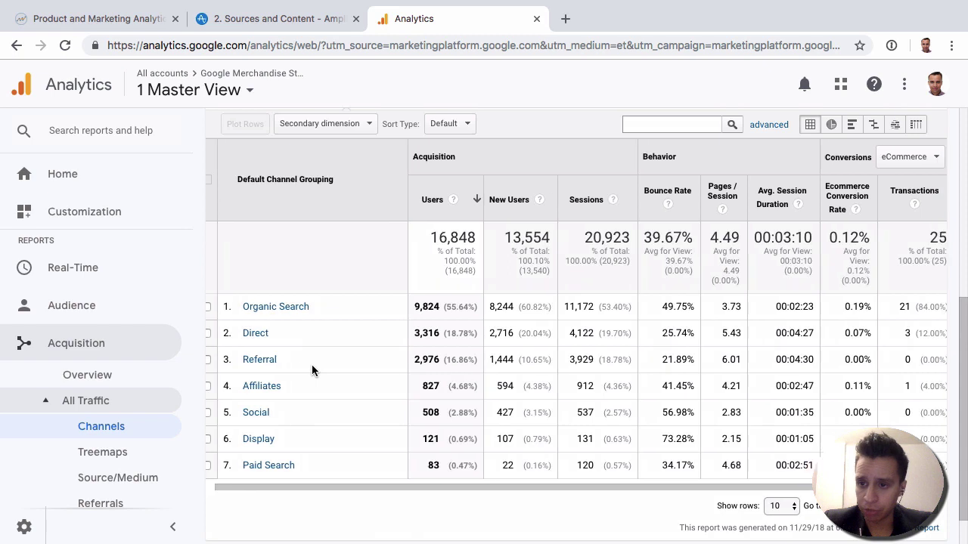
pyautogui.click(880, 157)
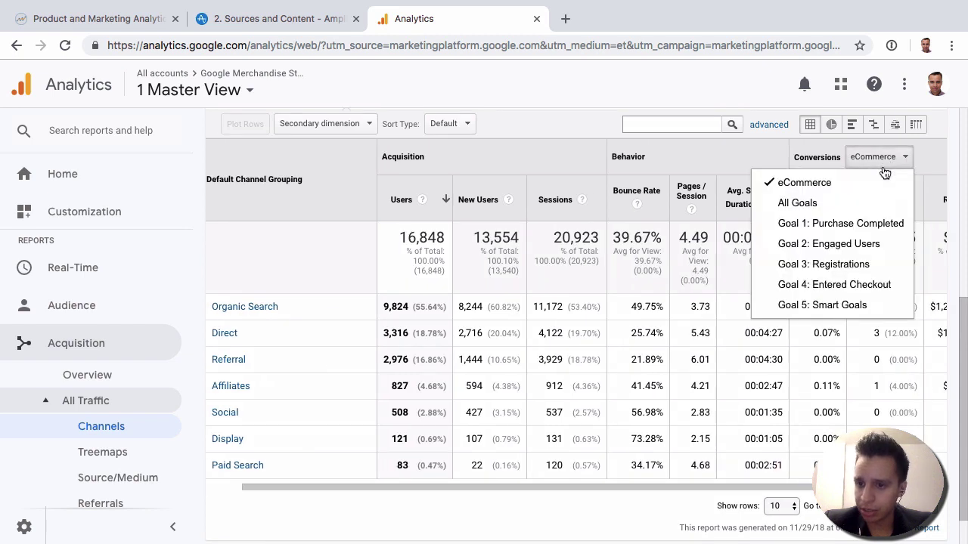
pyautogui.click(573, 125)
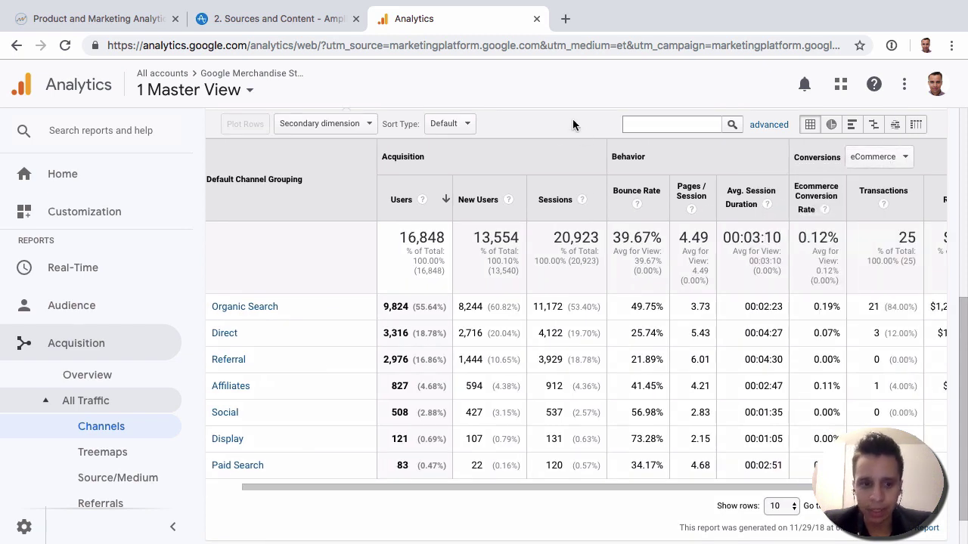
# Step: Look at the report groups available under Conversions, then return to the start of the Channels report
pyautogui.click(68, 344)
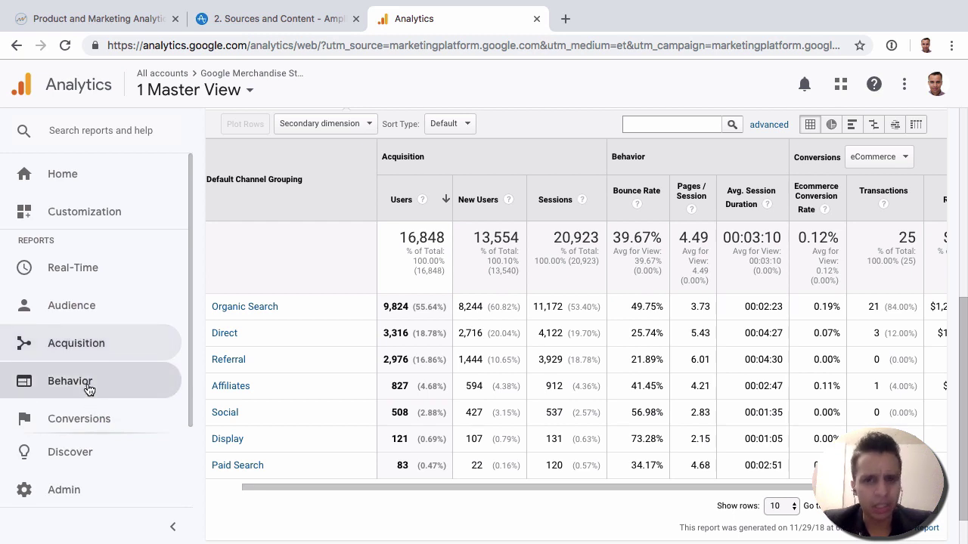
pyautogui.scroll(-1, 90, 408)
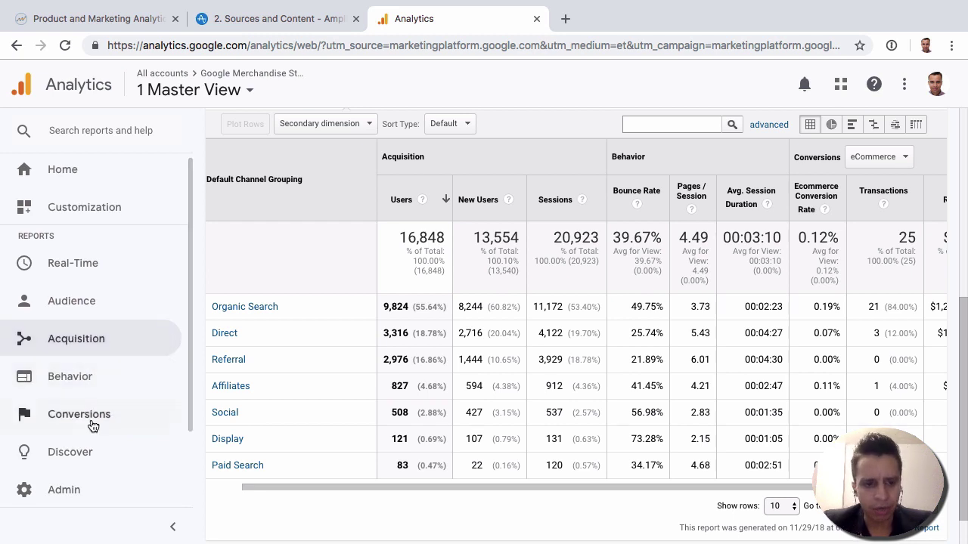
pyautogui.click(87, 422)
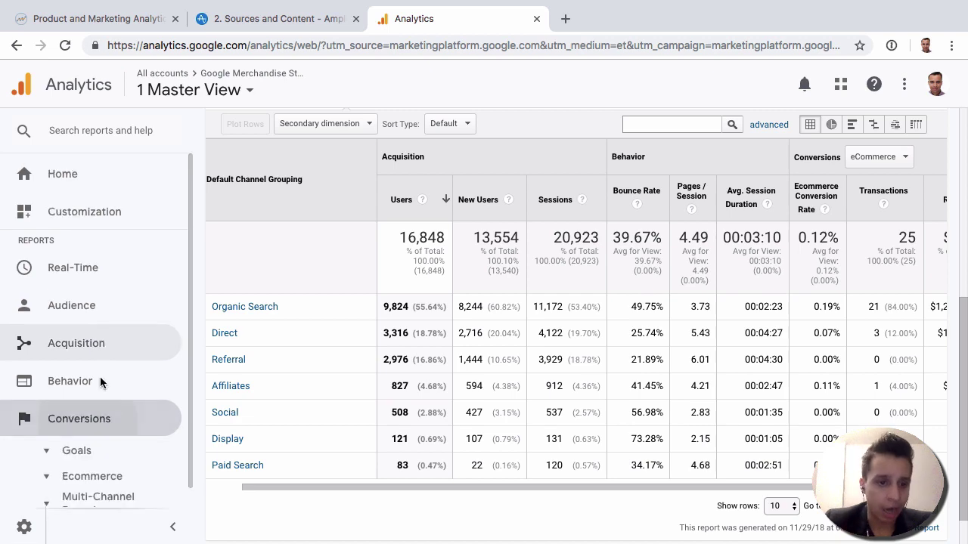
pyautogui.click(102, 425)
pyautogui.scroll(5, 431, 369)
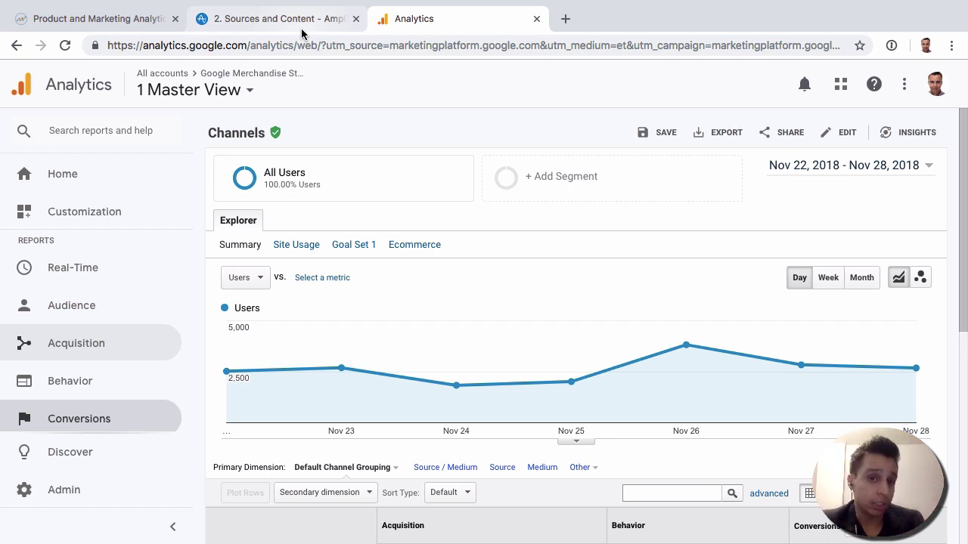
# Step: Switch to Amplitude and examine the Referral Source Breakdown chart and its composition settings
pyautogui.click(302, 34)
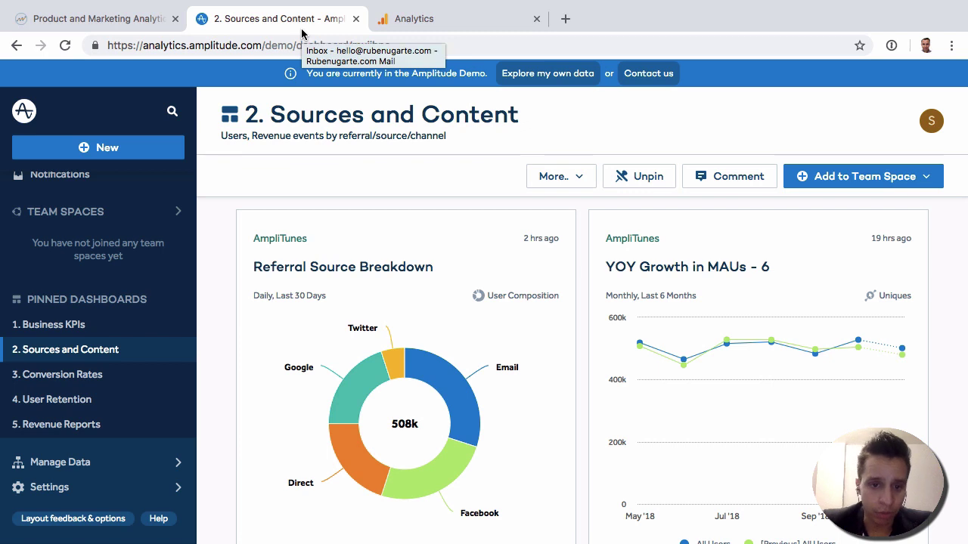
pyautogui.click(455, 254)
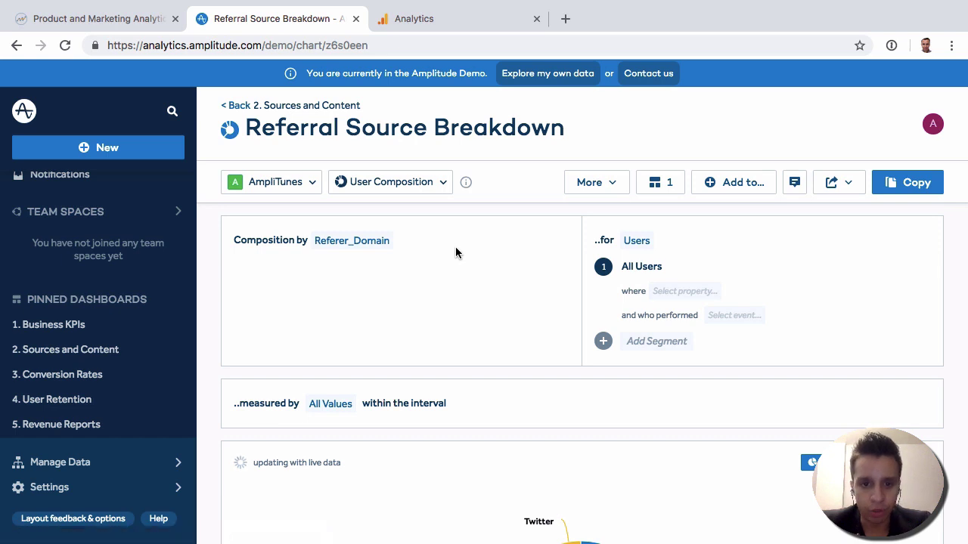
pyautogui.scroll(-3, 361, 298)
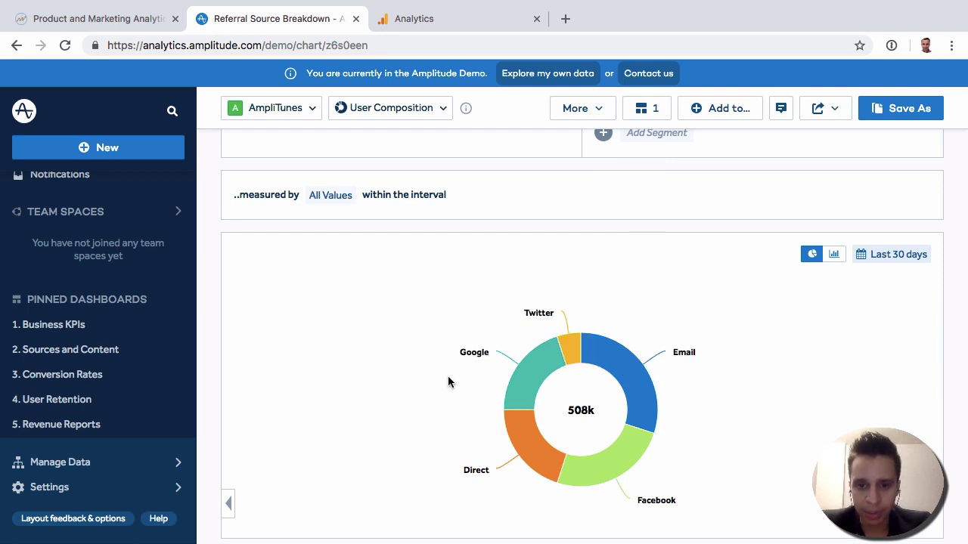
pyautogui.scroll(2, 447, 377)
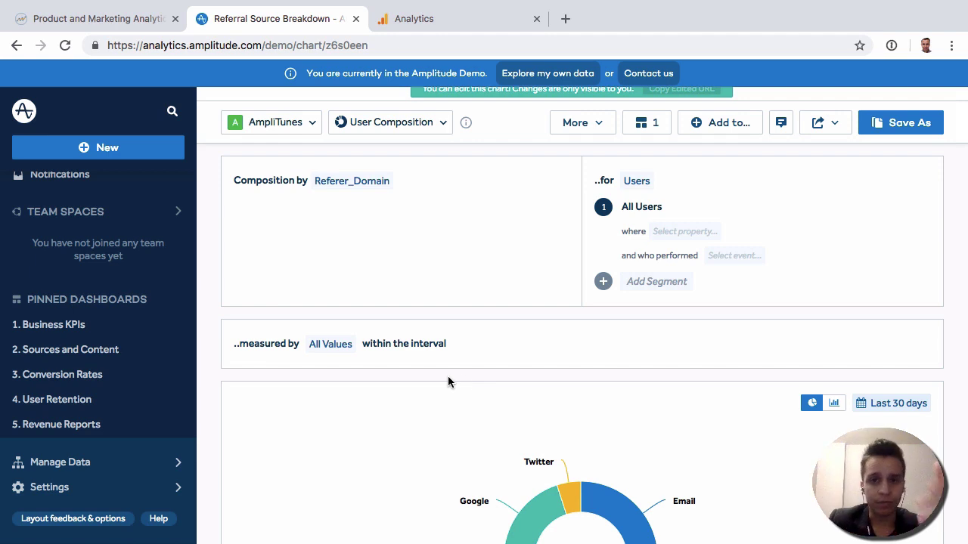
pyautogui.scroll(2, 570, 467)
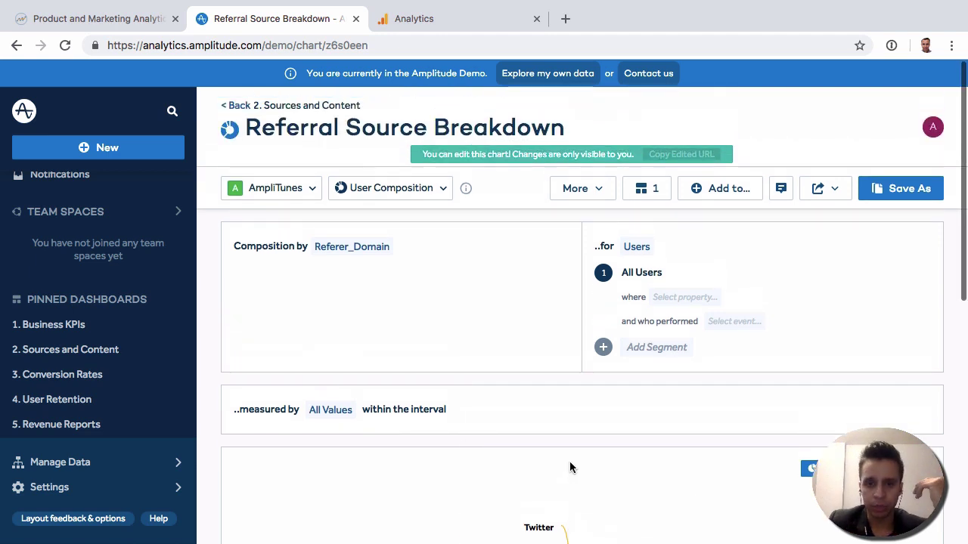
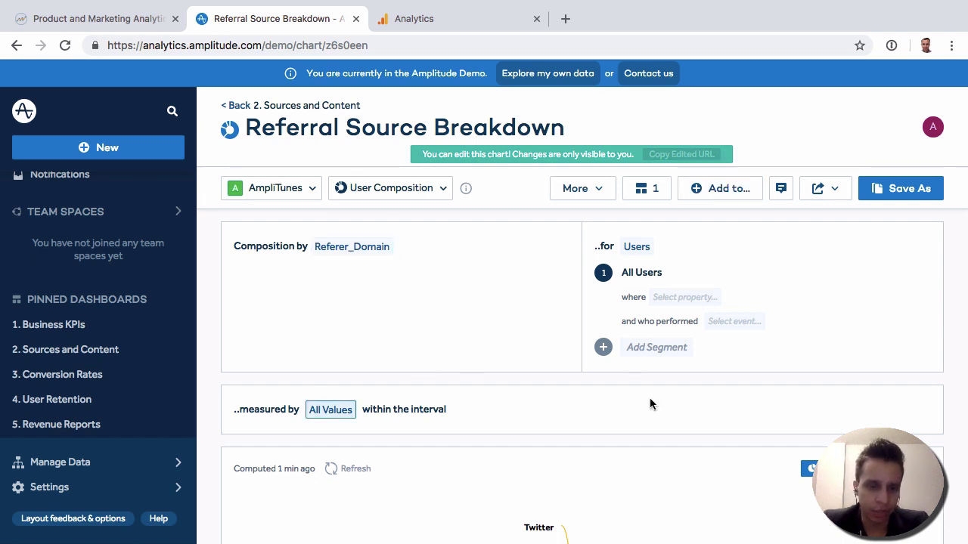
# Step: Open the pinned Business KPIs dashboard
pyautogui.click(72, 327)
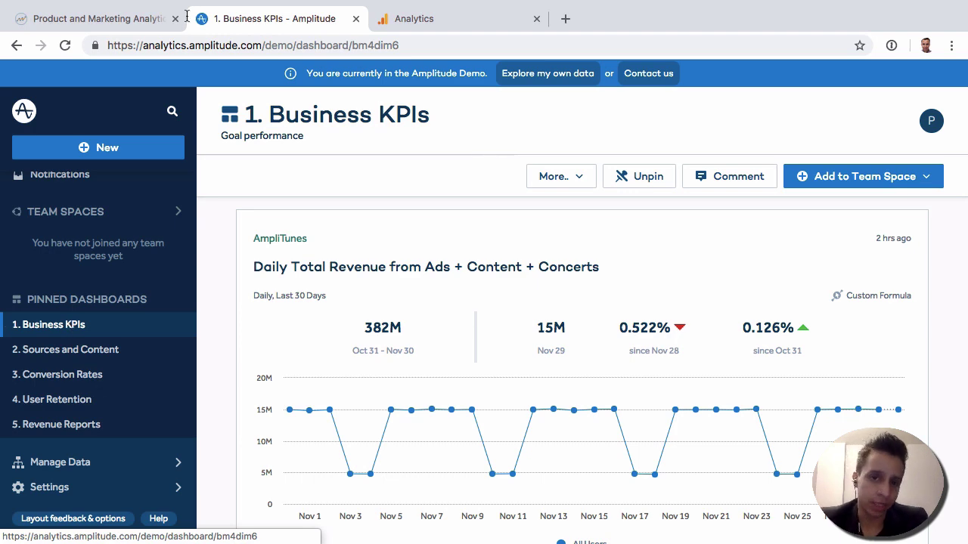
# Step: Switch to Google Analytics and review the user, session and page metrics in the Audience Overview report
pyautogui.click(387, 21)
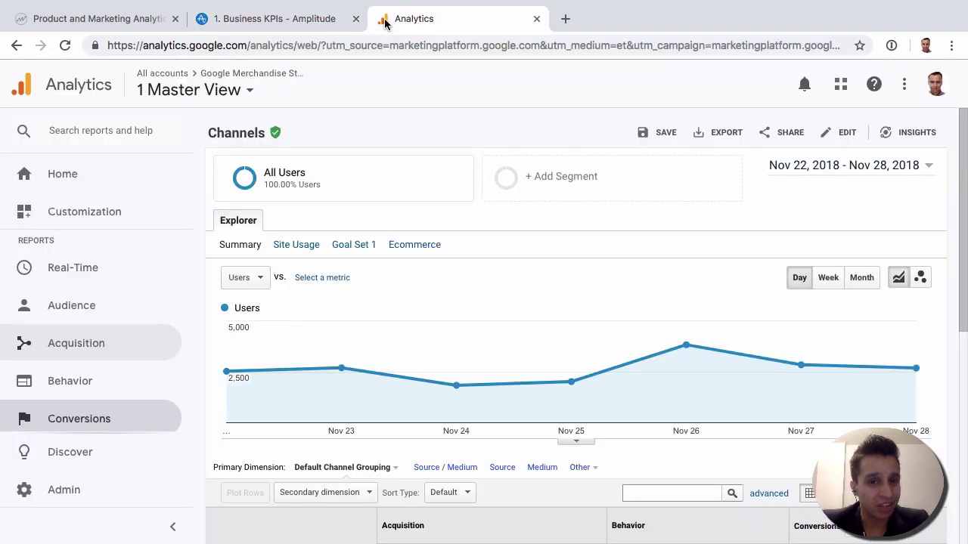
pyautogui.click(121, 310)
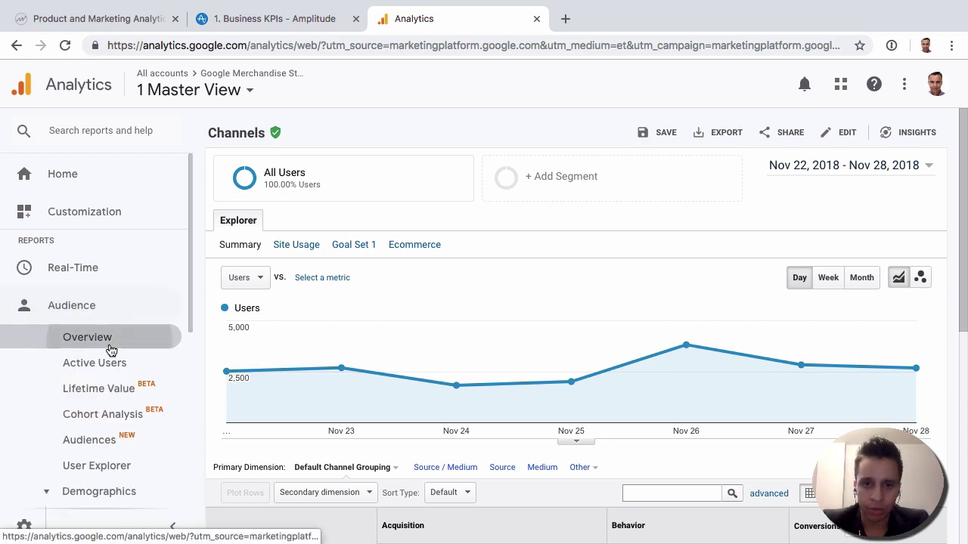
pyautogui.click(109, 348)
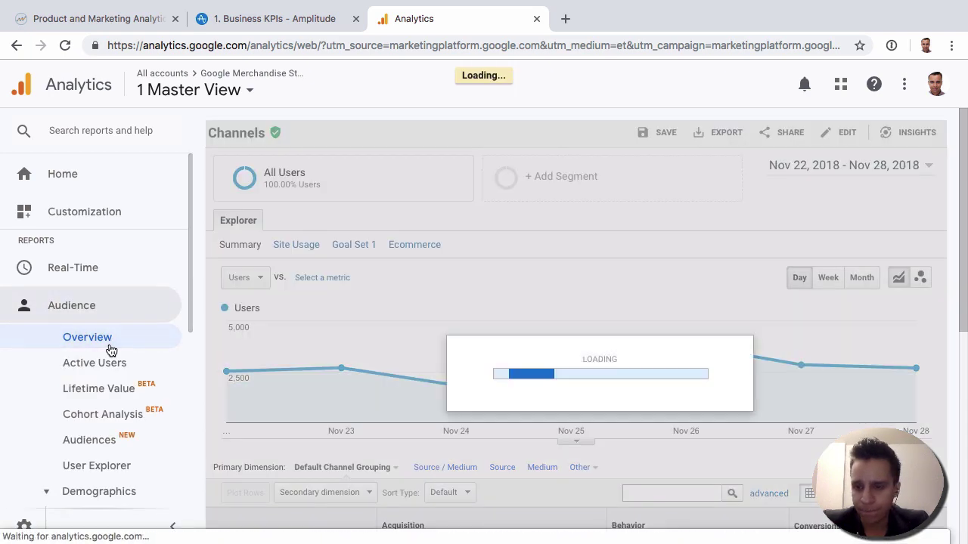
pyautogui.scroll(-3, 508, 430)
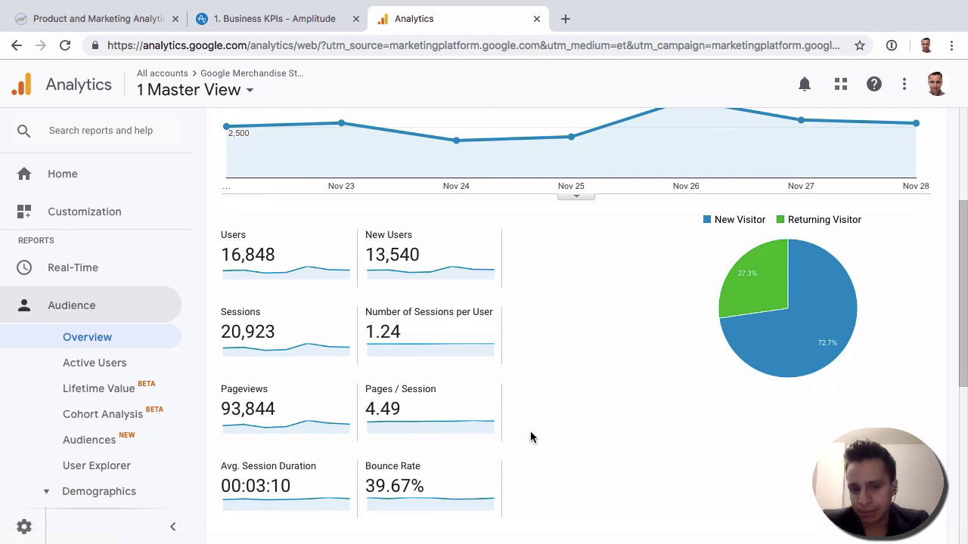
pyautogui.moveTo(435, 389)
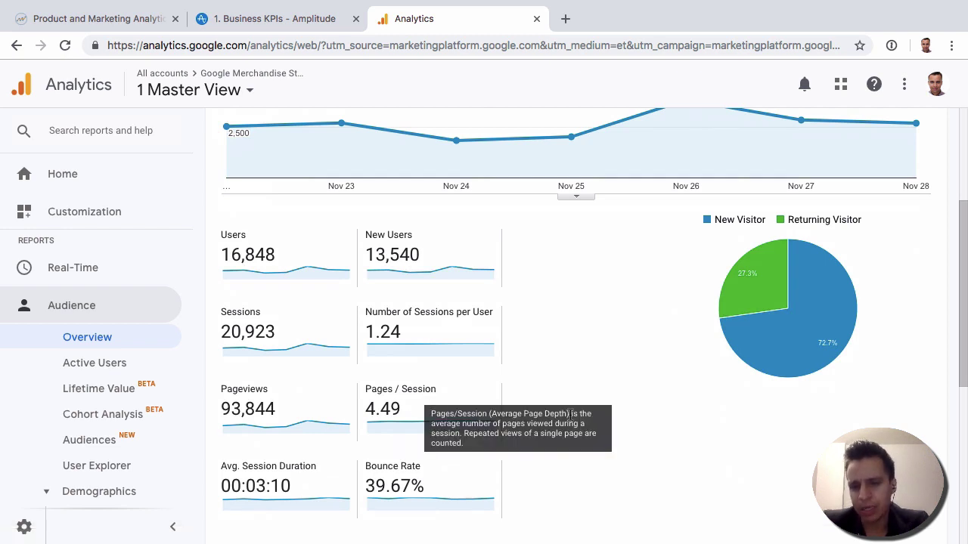
pyautogui.scroll(1, 570, 414)
pyautogui.scroll(1, 570, 414)
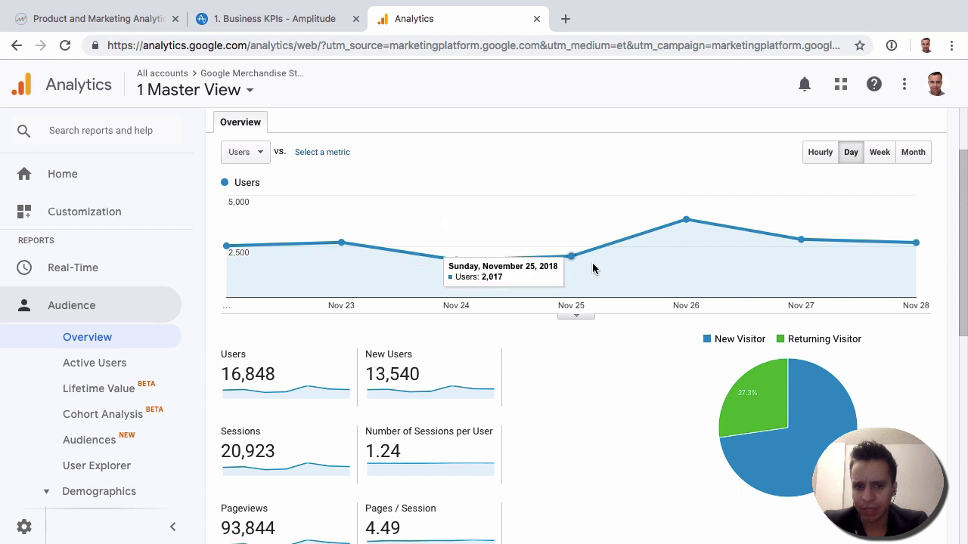
# Step: Look at the Demographics reports offered under Audience, then collapse the Audience report list
pyautogui.scroll(-1, 136, 408)
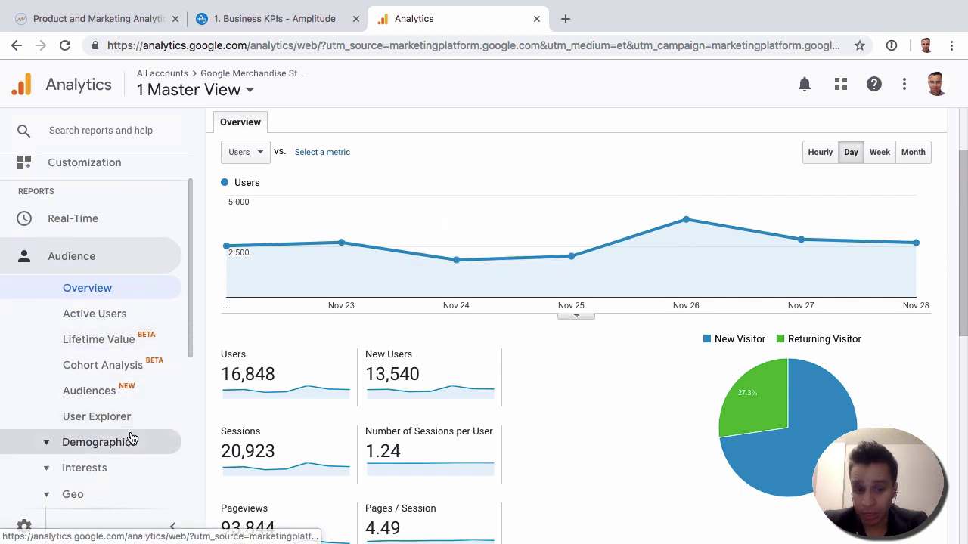
pyautogui.click(132, 440)
pyautogui.scroll(-1, 121, 468)
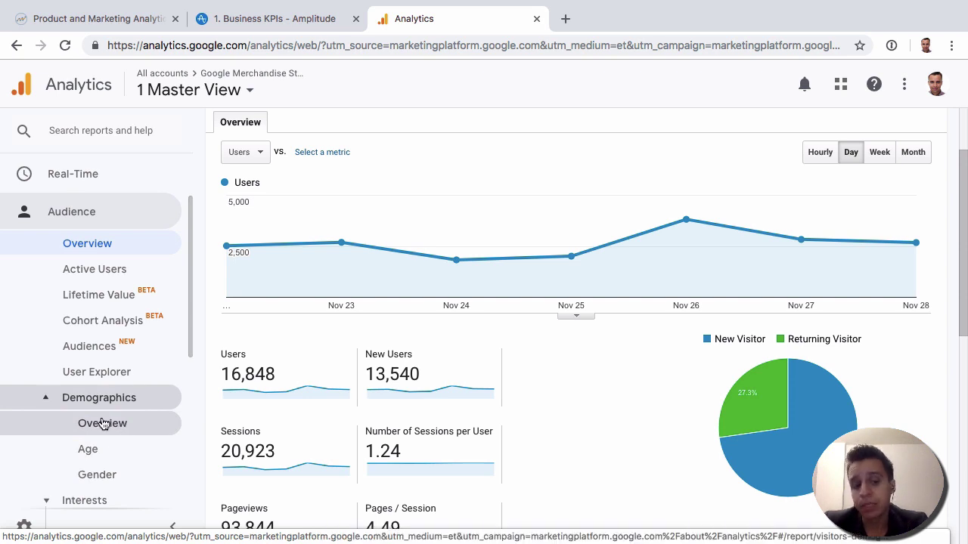
pyautogui.click(116, 227)
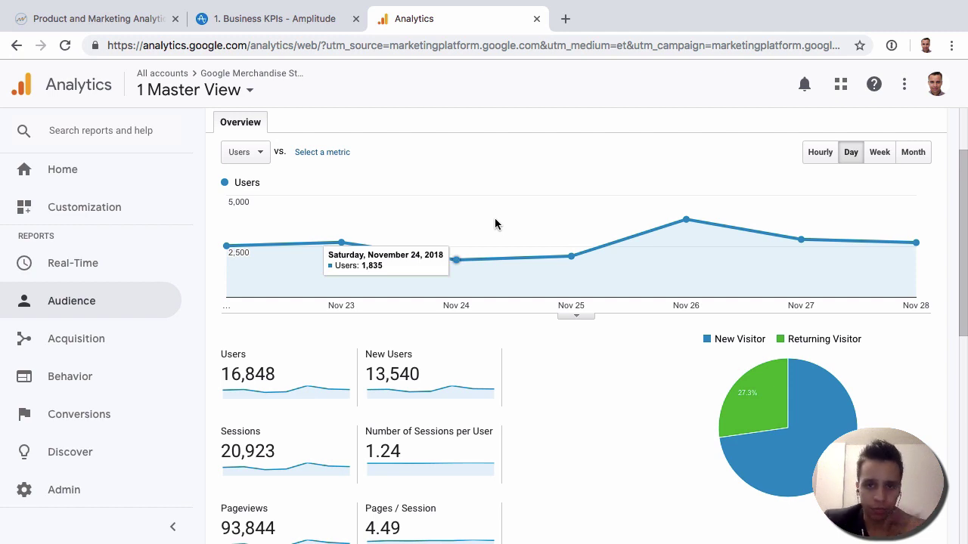
# Step: Switch to the Business KPIs dashboard in Amplitude
pyautogui.click(300, 18)
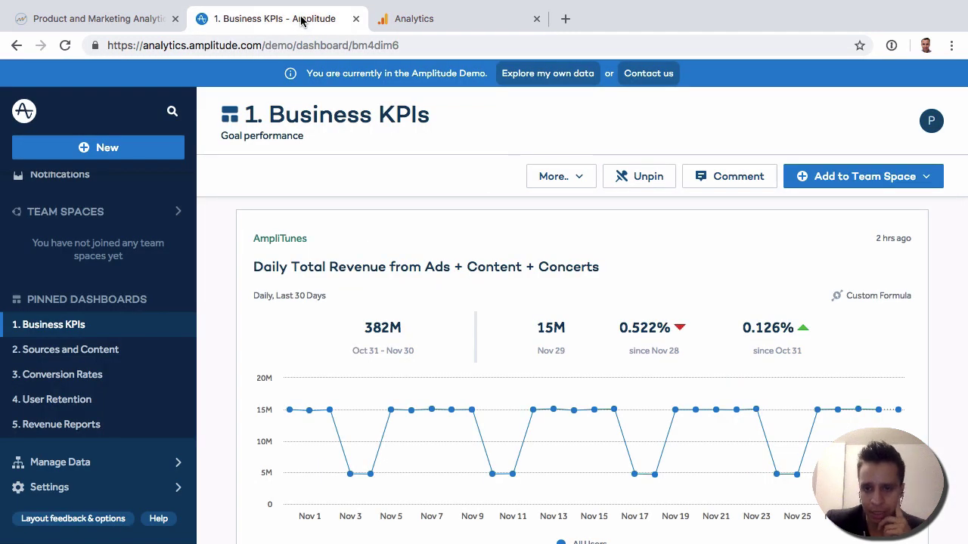